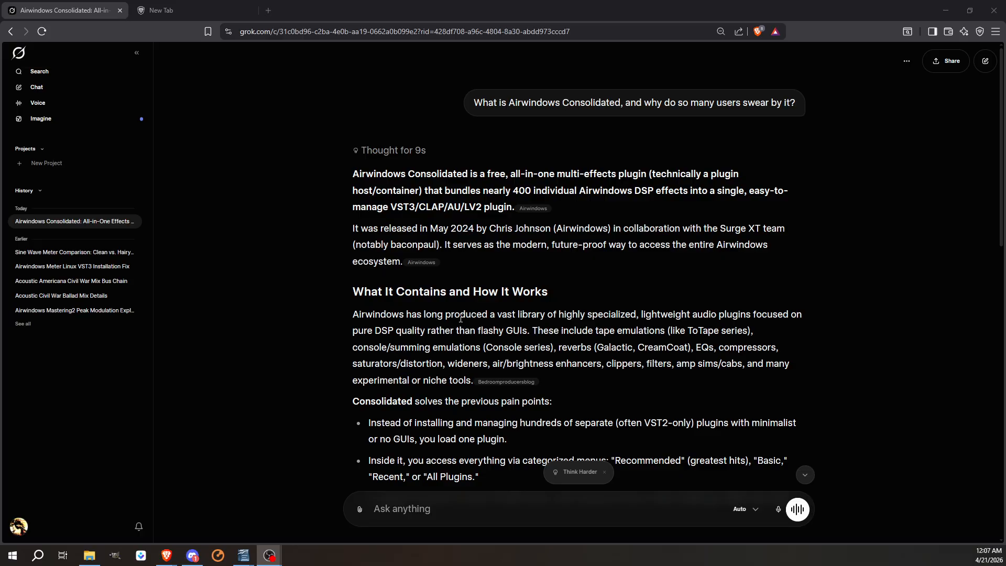
Read through the answer on what Airwindows Consolidated is, how it works and why users swear by it
{"action": "scroll", "coordinate": [461, 320], "scroll_direction": "down", "scroll_amount": 1}
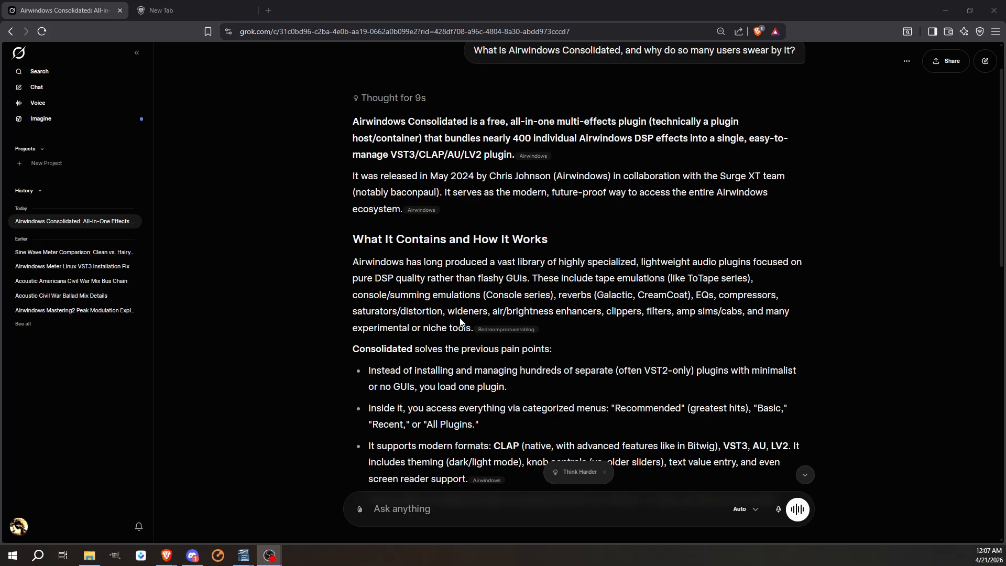
{"action": "scroll", "coordinate": [462, 320], "scroll_direction": "down", "scroll_amount": 1}
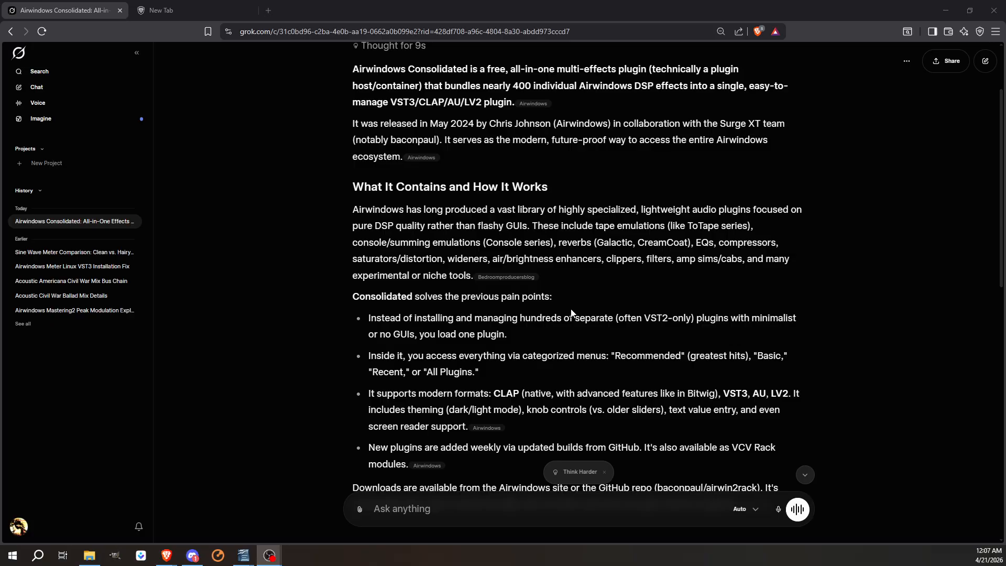
{"action": "scroll", "coordinate": [572, 313], "scroll_direction": "down", "scroll_amount": 4}
{"action": "scroll", "coordinate": [571, 313], "scroll_direction": "down", "scroll_amount": 5}
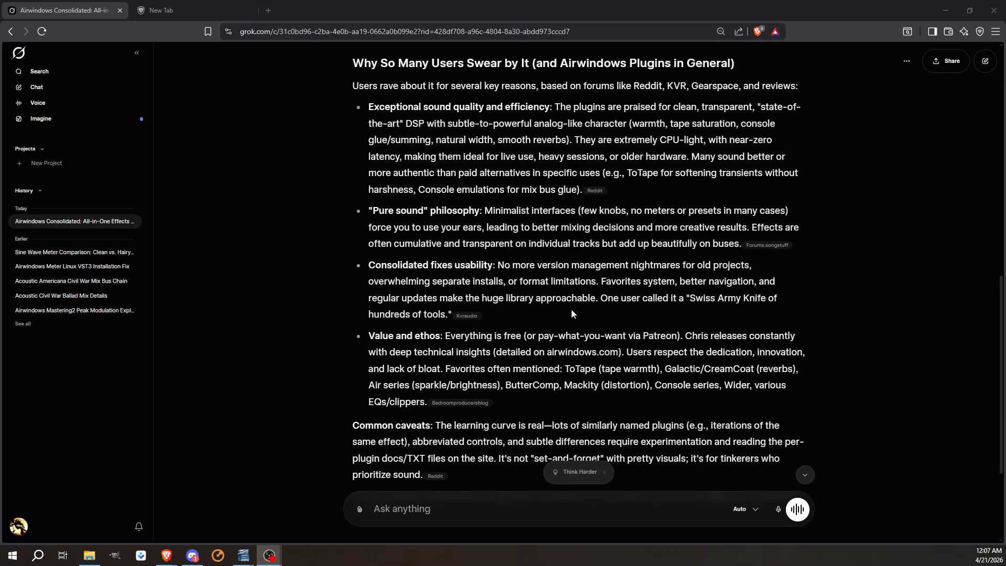
{"action": "scroll", "coordinate": [572, 313], "scroll_direction": "up", "scroll_amount": 1}
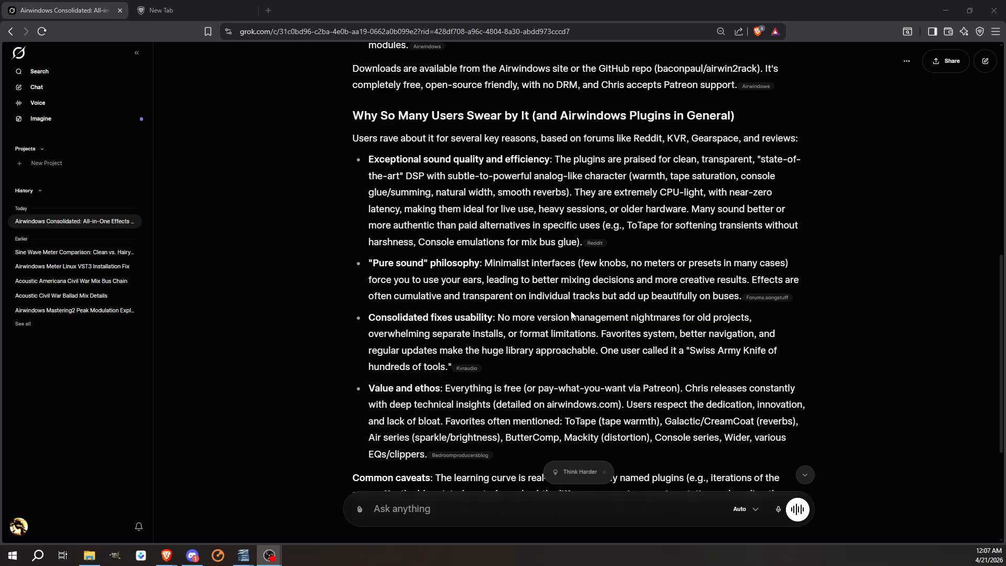
{"action": "scroll", "coordinate": [572, 315], "scroll_direction": "down", "scroll_amount": 4}
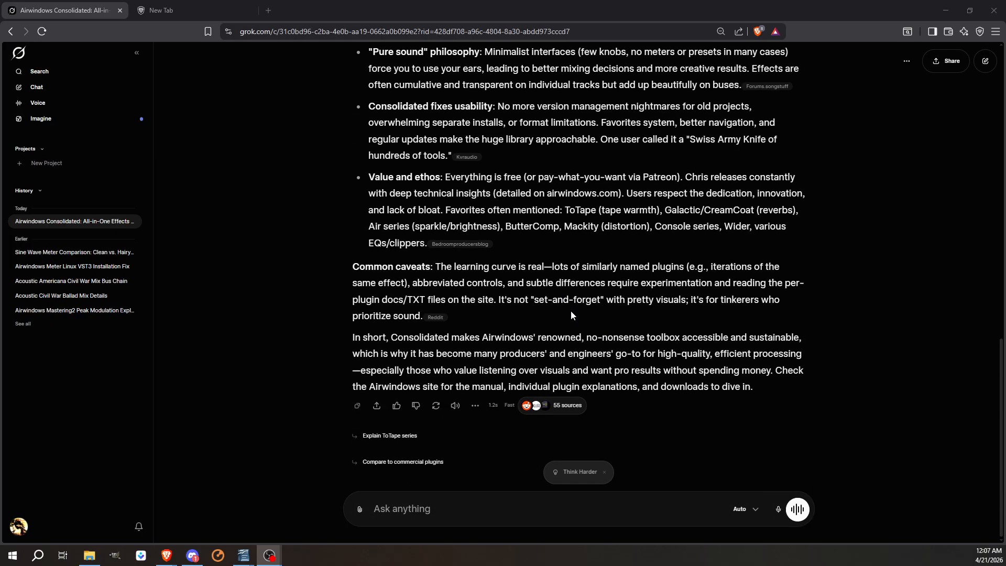
Open the Airwindows website in the empty browser tab and follow its Consolidated Plugin link for CLAP/VST3/AU/LV2 users
{"action": "left_click", "coordinate": [177, 11]}
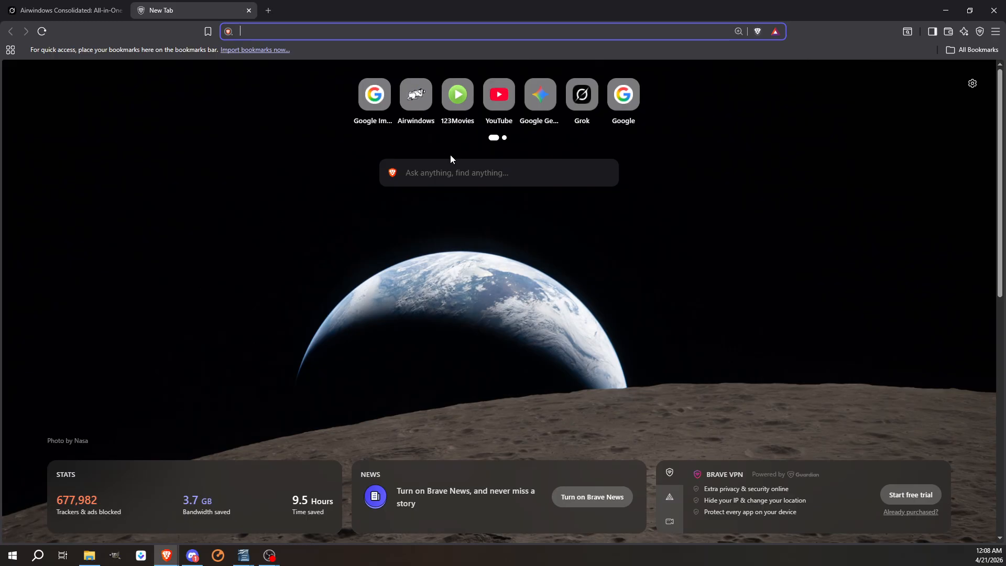
{"action": "left_click", "coordinate": [425, 102]}
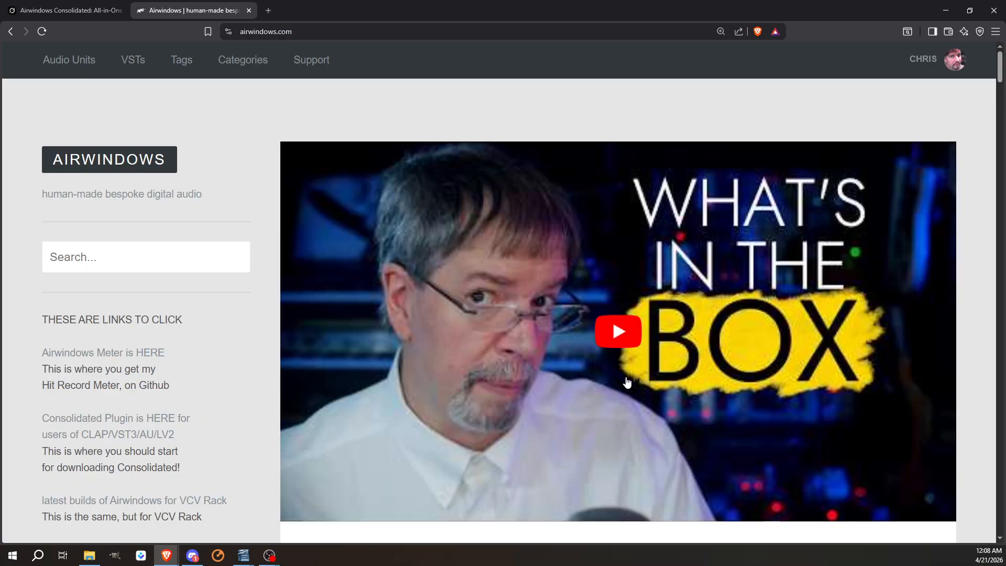
{"action": "scroll", "coordinate": [627, 383], "scroll_direction": "down", "scroll_amount": 3}
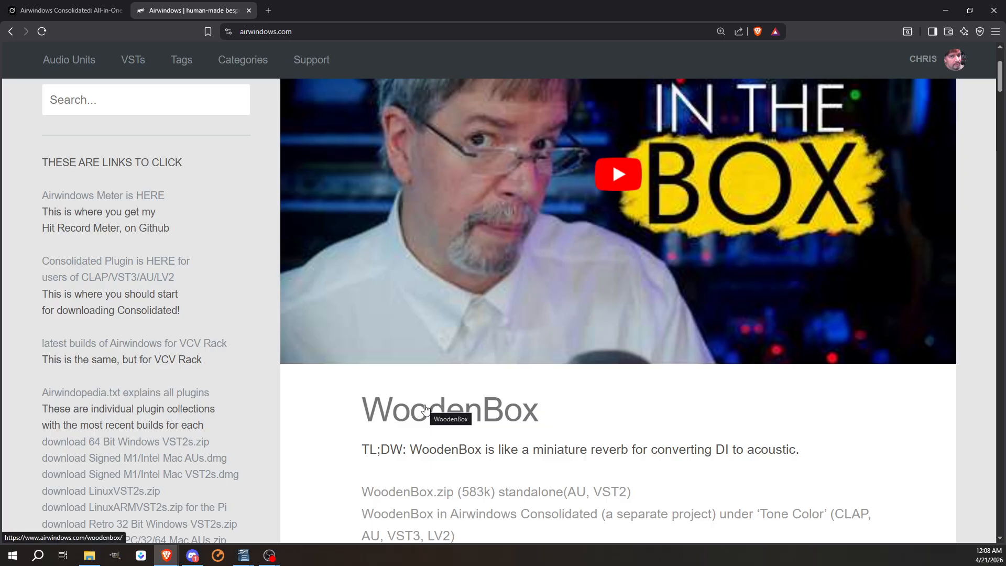
{"action": "scroll", "coordinate": [641, 420], "scroll_direction": "down", "scroll_amount": 2}
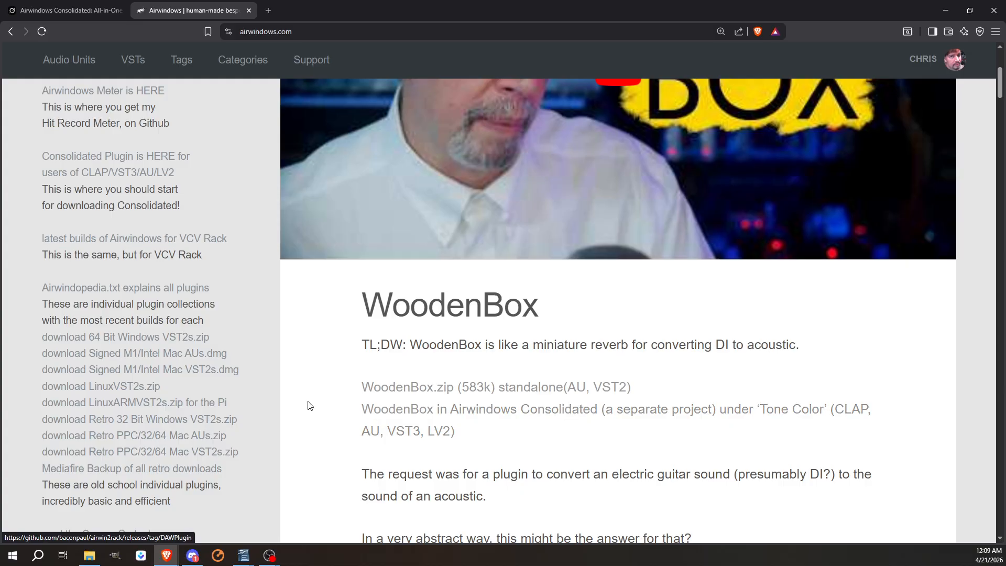
{"action": "scroll", "coordinate": [308, 401], "scroll_direction": "up", "scroll_amount": 5}
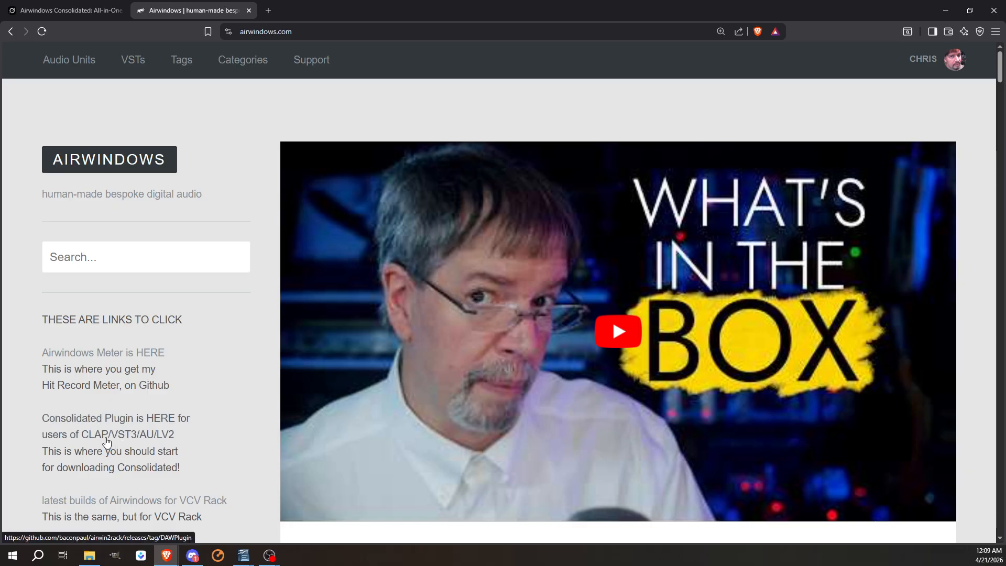
{"action": "left_click", "coordinate": [97, 438]}
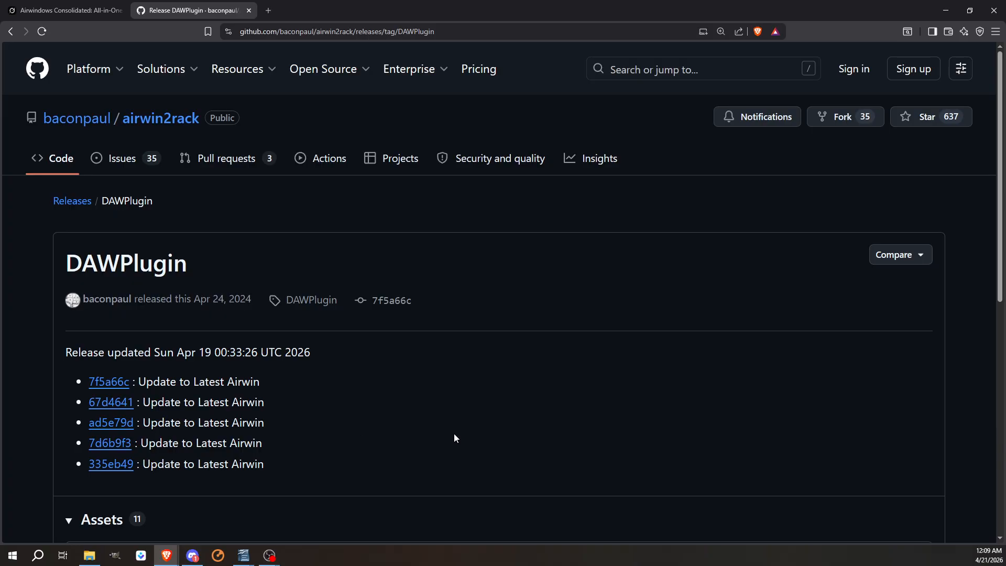
Download AirwindowsConsolidated-2026-04-19-7f5a66c-Windows-64bit-setup.exe from the release assets into the Downloads folder
{"action": "scroll", "coordinate": [430, 407], "scroll_direction": "down", "scroll_amount": 5}
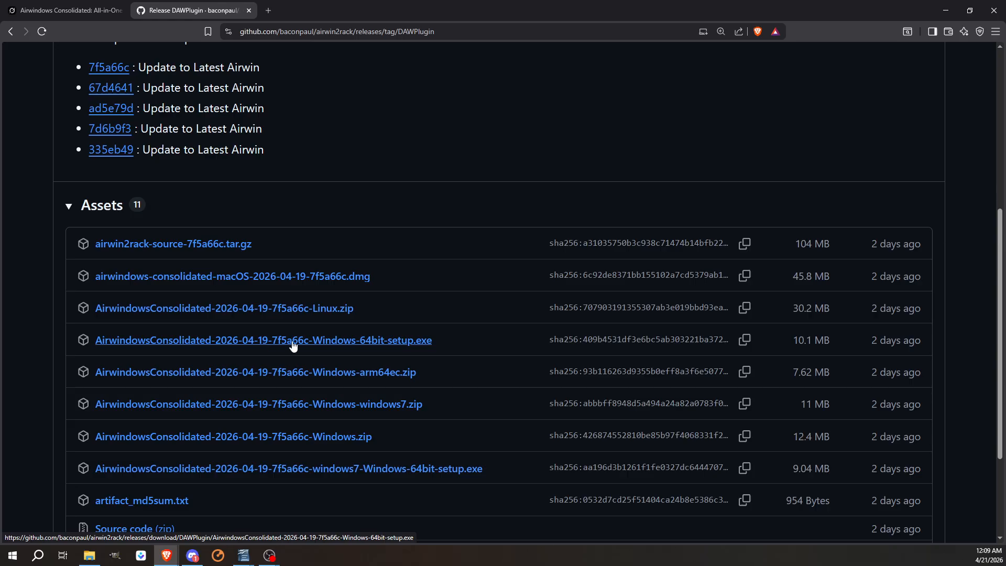
{"action": "left_click", "coordinate": [217, 350]}
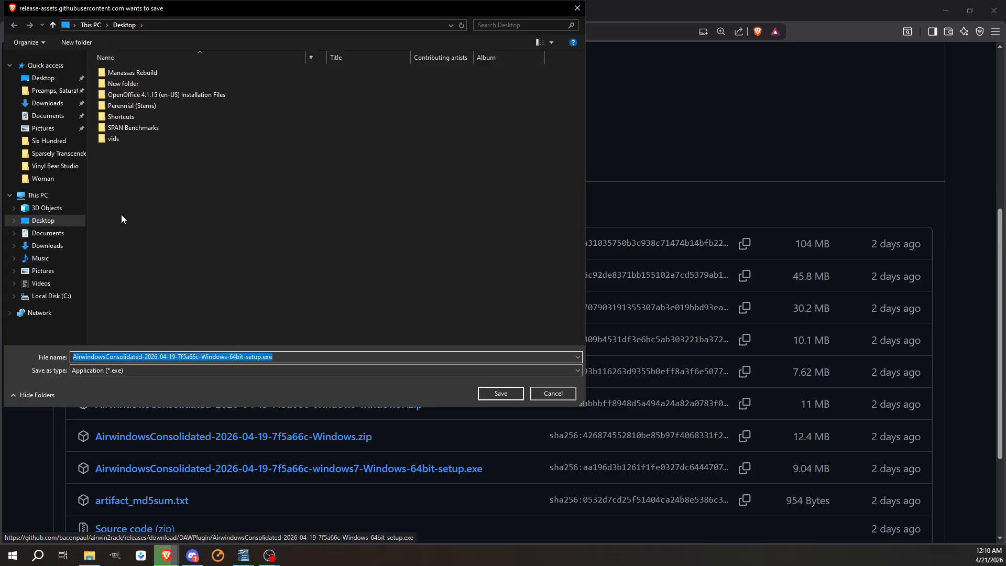
{"action": "left_click", "coordinate": [42, 104]}
{"action": "left_click", "coordinate": [492, 391]}
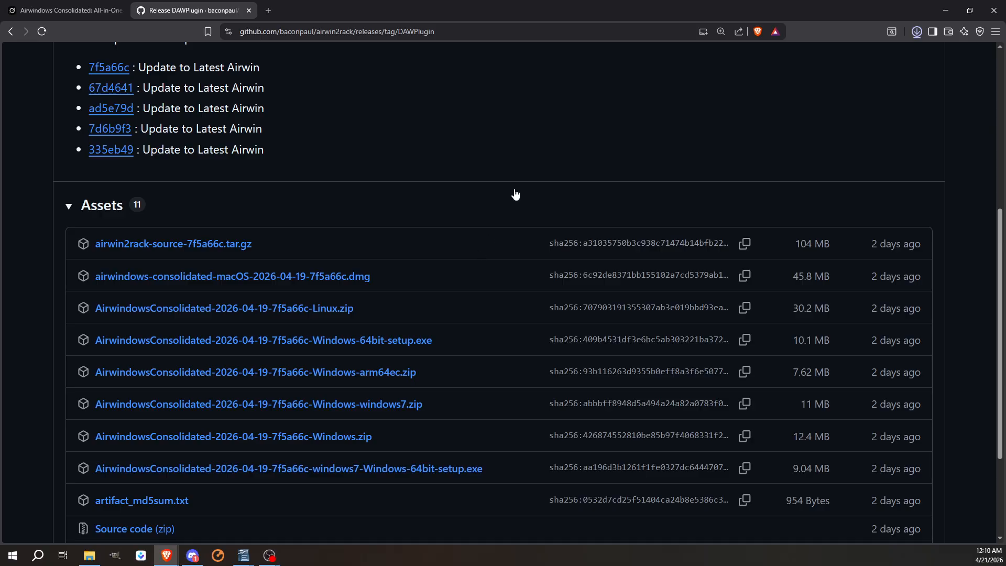
Launch the downloaded Airwindows Consolidated installer and allow it to run despite the SmartScreen block
{"action": "left_click", "coordinate": [917, 32]}
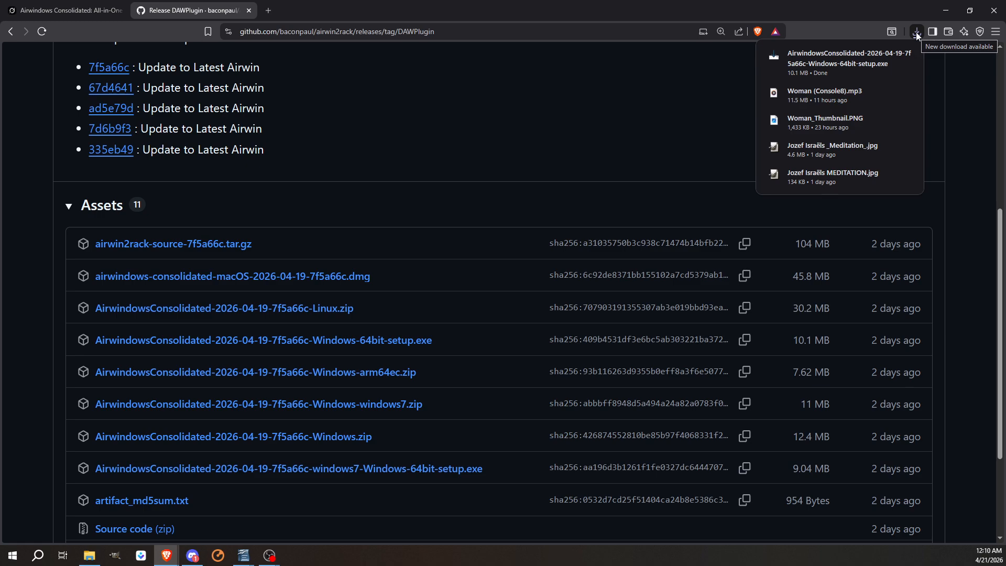
{"action": "left_click", "coordinate": [826, 62]}
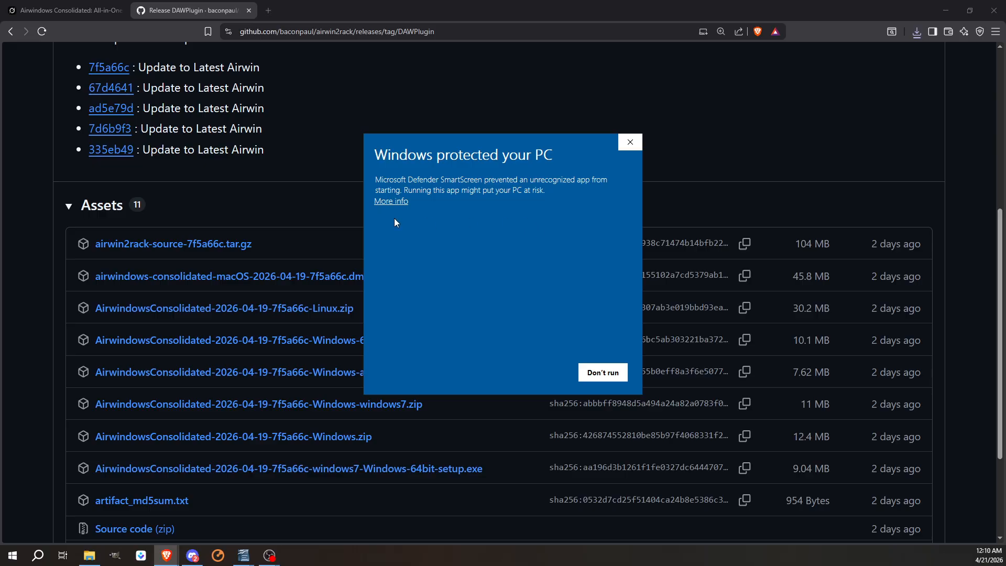
{"action": "left_click", "coordinate": [382, 204]}
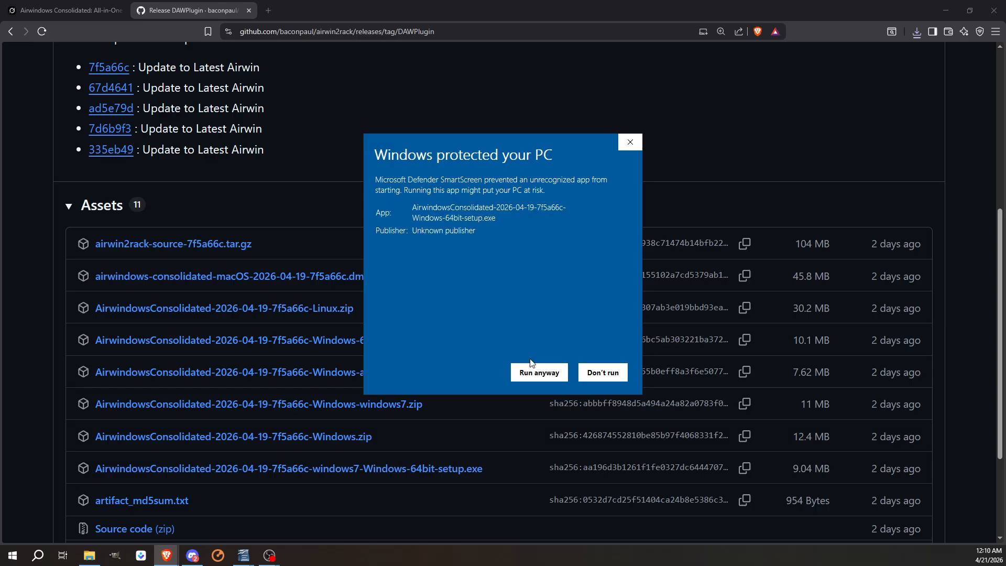
{"action": "left_click", "coordinate": [533, 373]}
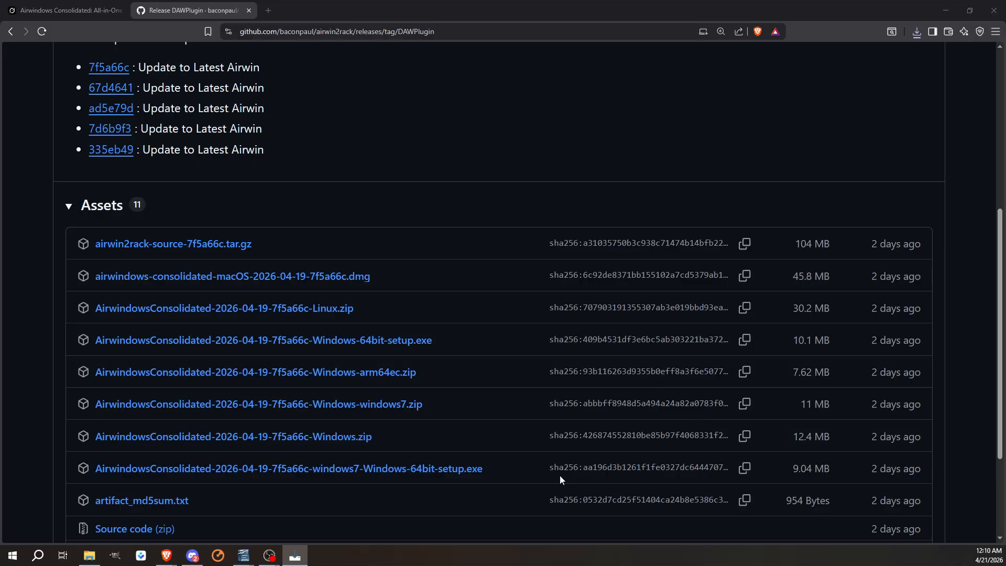
Accept the license agreement, run the full installation with the CLAP, VST3 and Standalone components, and finish the setup
{"action": "left_click", "coordinate": [504, 325]}
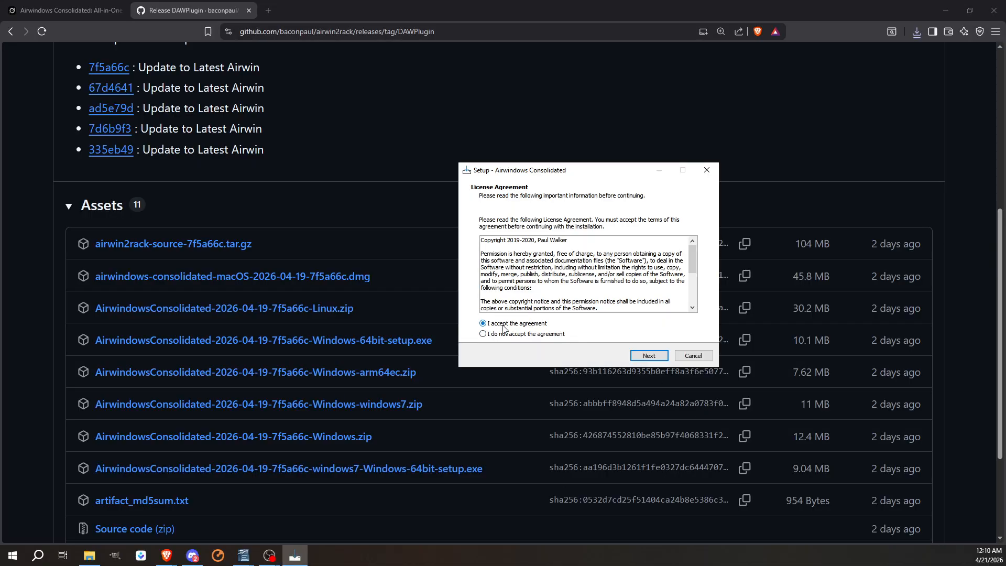
{"action": "left_click", "coordinate": [651, 359]}
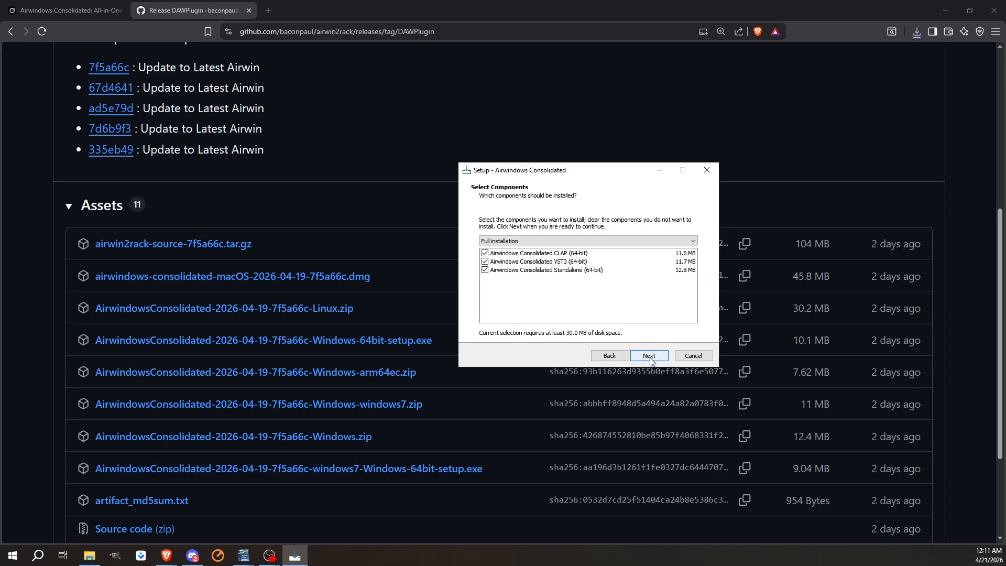
{"action": "left_click", "coordinate": [650, 360]}
{"action": "left_click", "coordinate": [651, 358]}
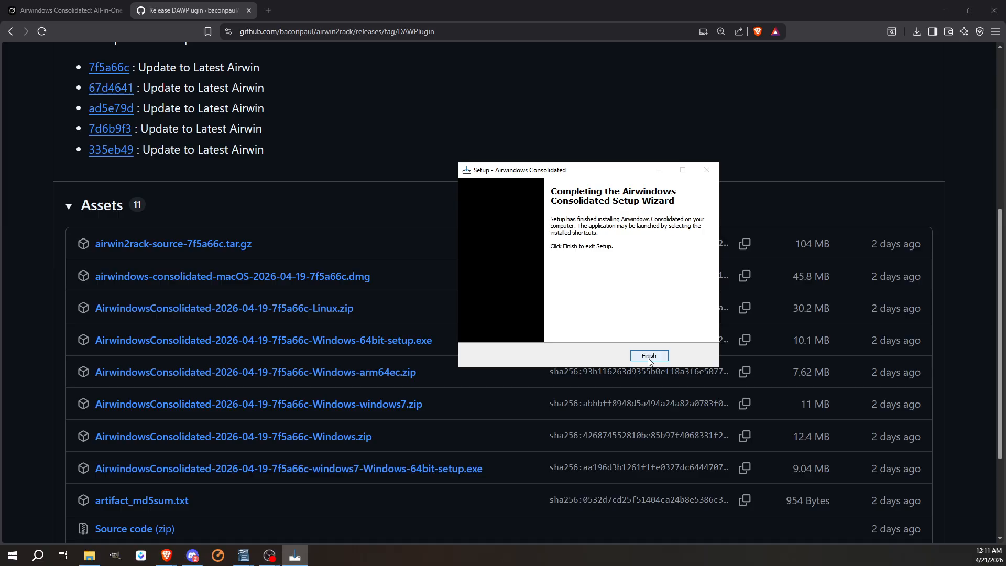
{"action": "left_click", "coordinate": [648, 356]}
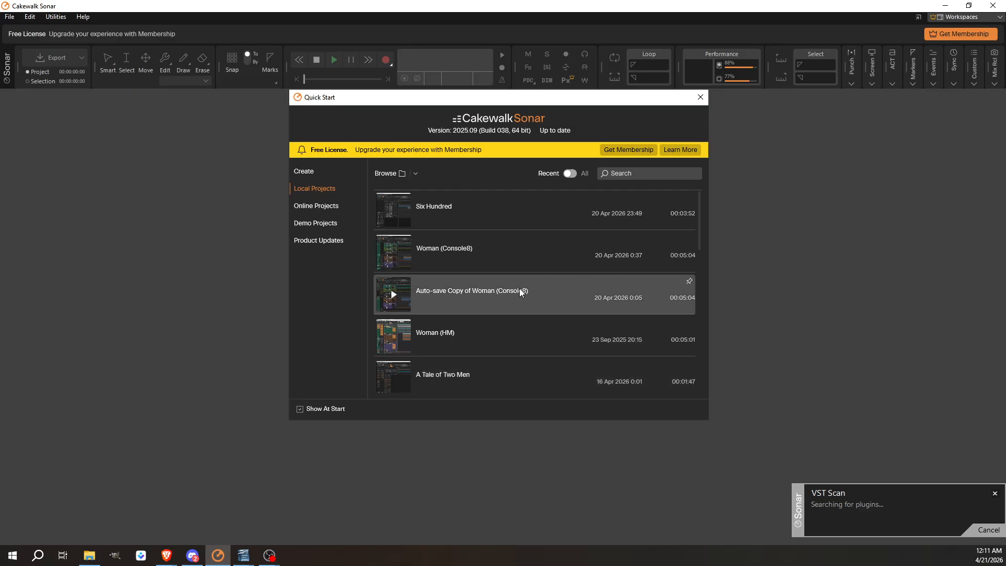
In Cakewalk Sonar, open the Six Hundred project and insert Airwindows Consolidated as an audio effect on the WoodenBox track
{"action": "left_click", "coordinate": [449, 210]}
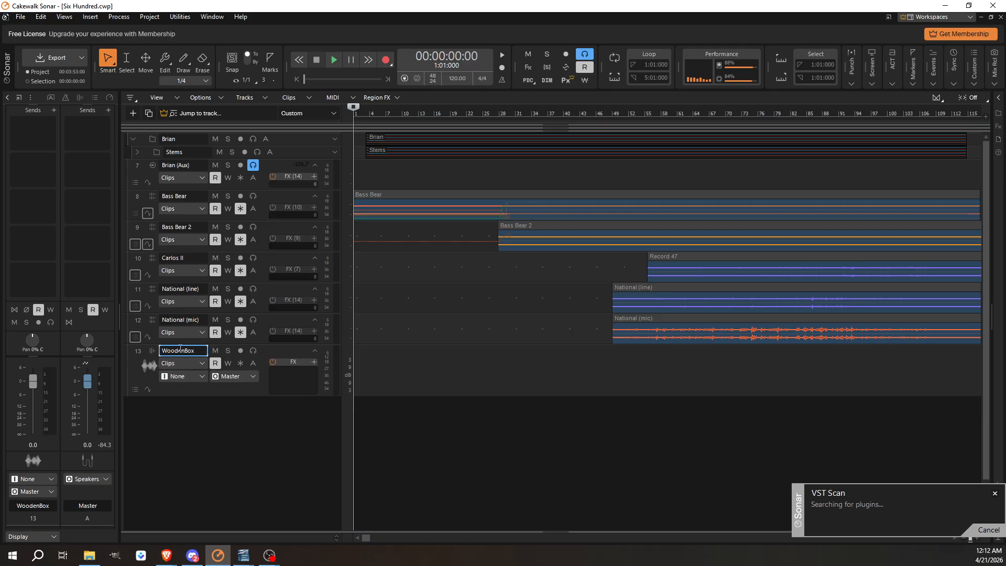
{"action": "right_click", "coordinate": [296, 382]}
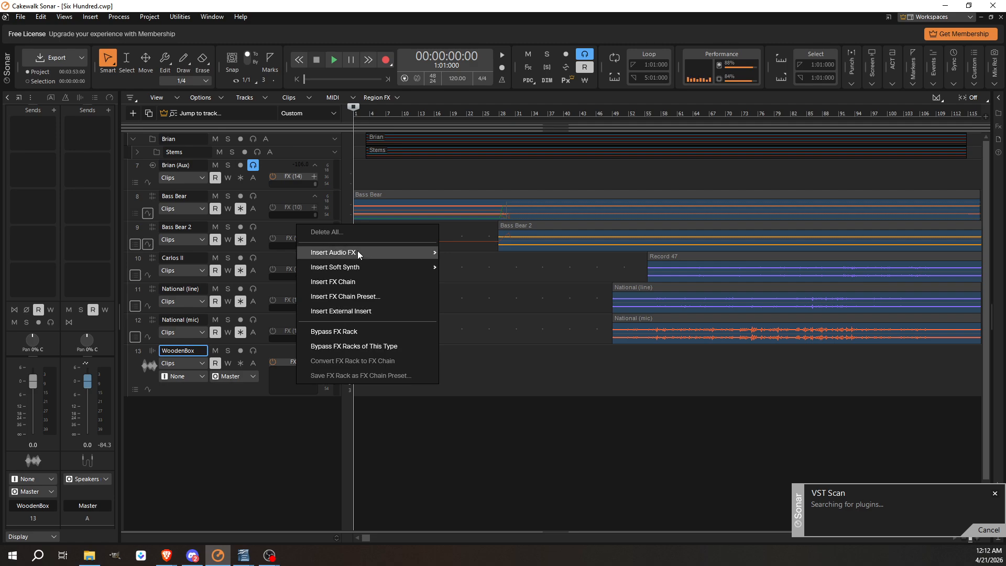
{"action": "mouse_move", "coordinate": [358, 251]}
{"action": "left_click", "coordinate": [507, 99]}
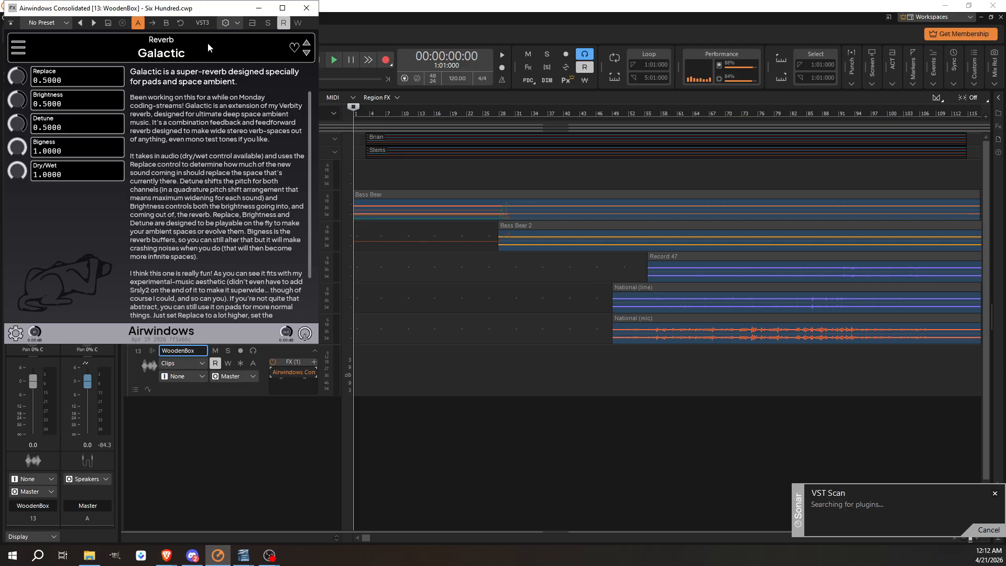
{"action": "left_click_drag", "start_coordinate": [120, 8], "coordinate": [552, 140]}
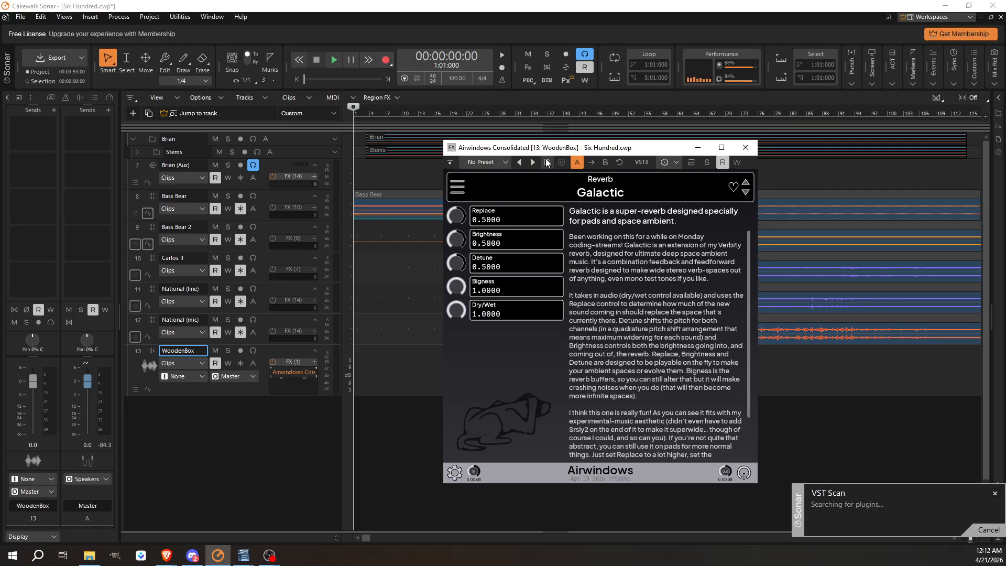
Examine the plugin's collection filters and its effect categories, including the Distortion and Reverb lists
{"action": "left_click", "coordinate": [457, 196]}
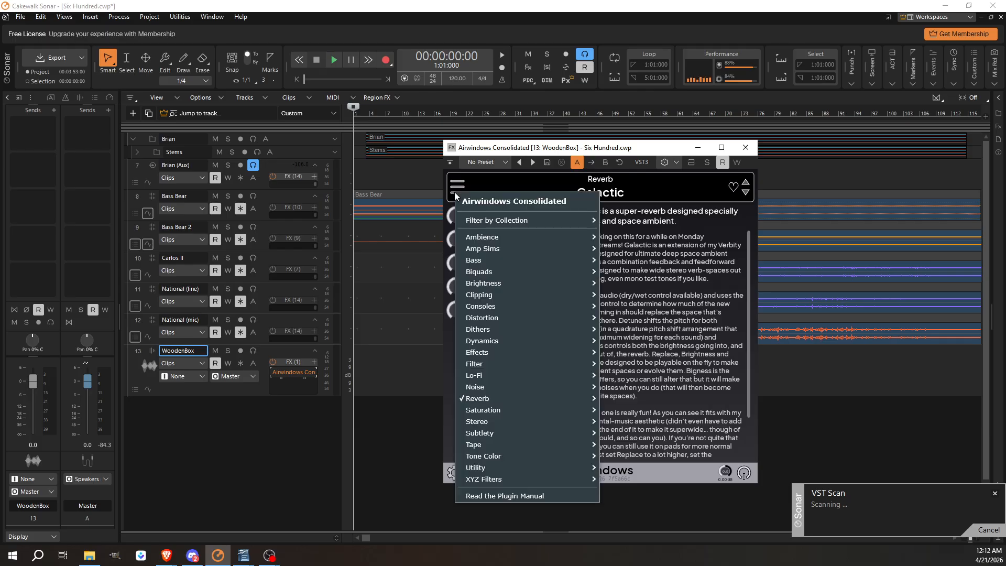
{"action": "mouse_move", "coordinate": [488, 223]}
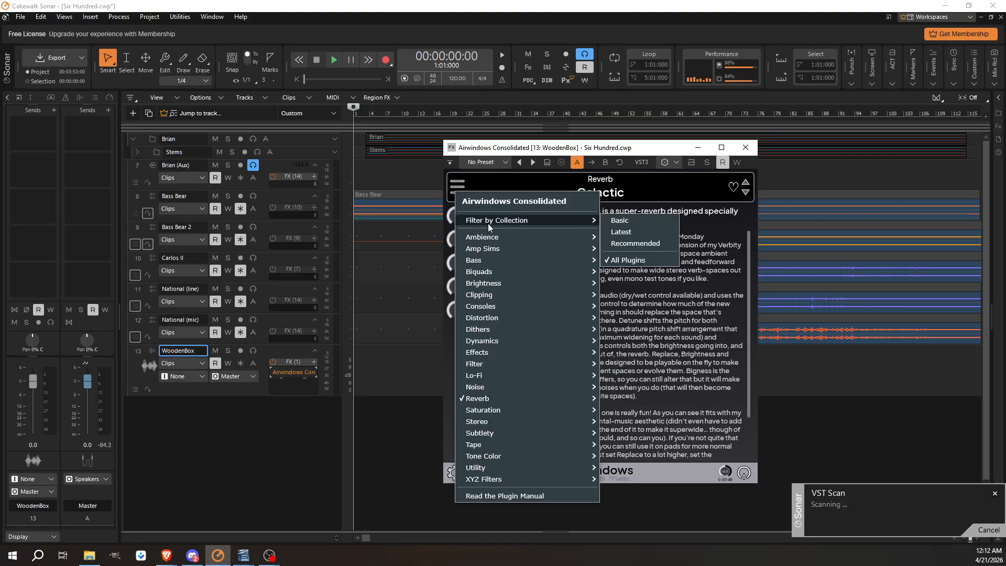
{"action": "left_click", "coordinate": [636, 243]}
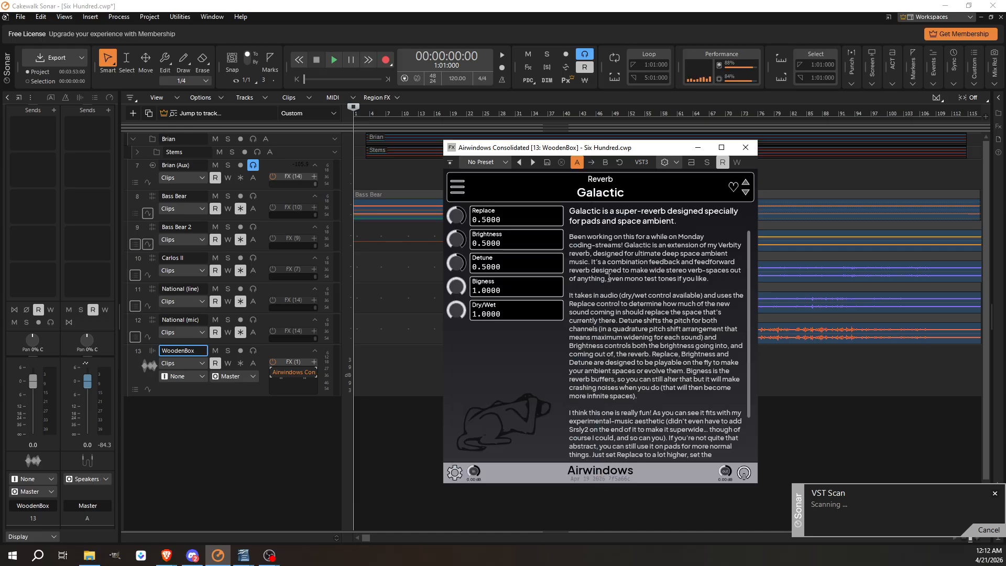
{"action": "left_click", "coordinate": [457, 188]}
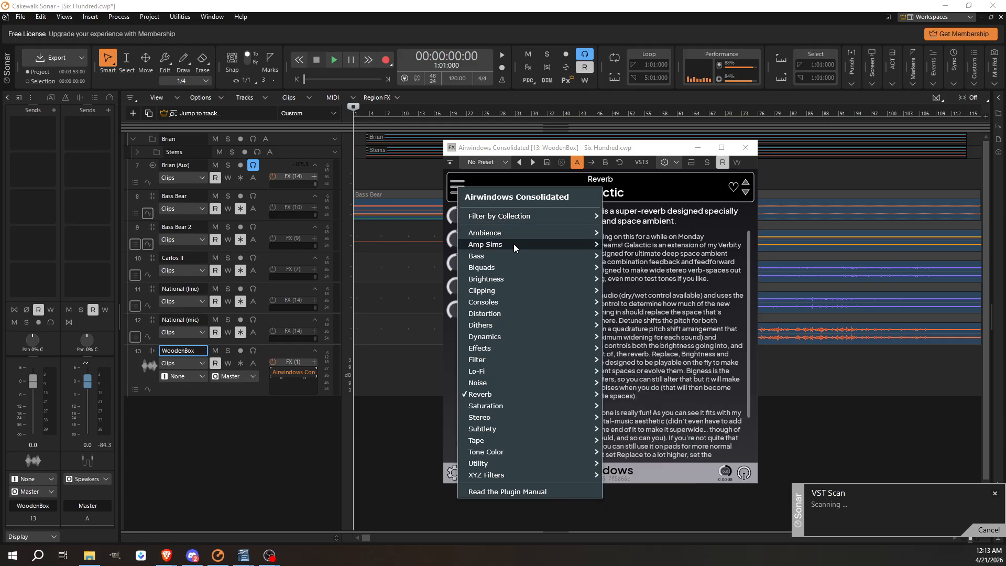
{"action": "mouse_move", "coordinate": [509, 260]}
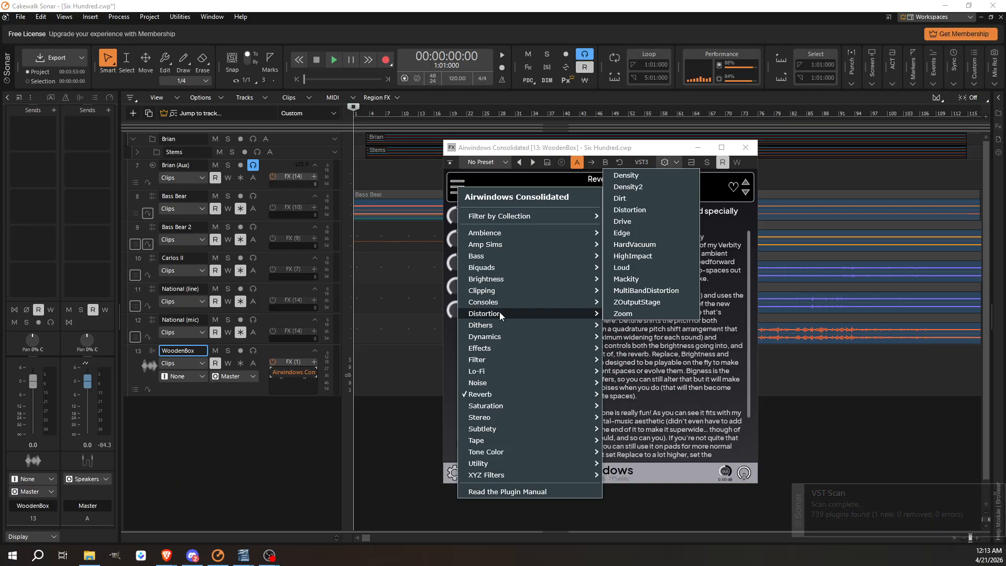
{"action": "mouse_move", "coordinate": [497, 392]}
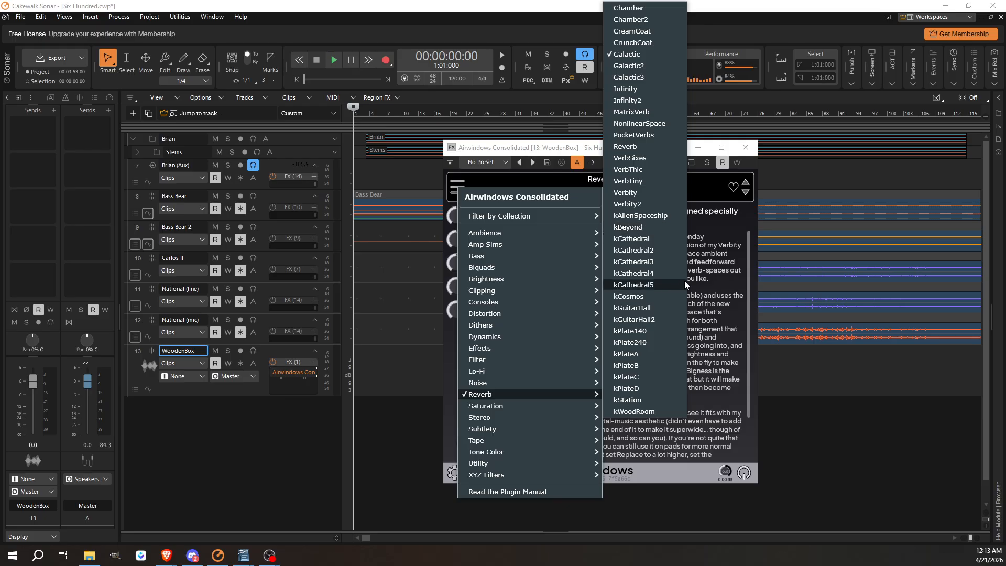
{"action": "left_click", "coordinate": [705, 285]}
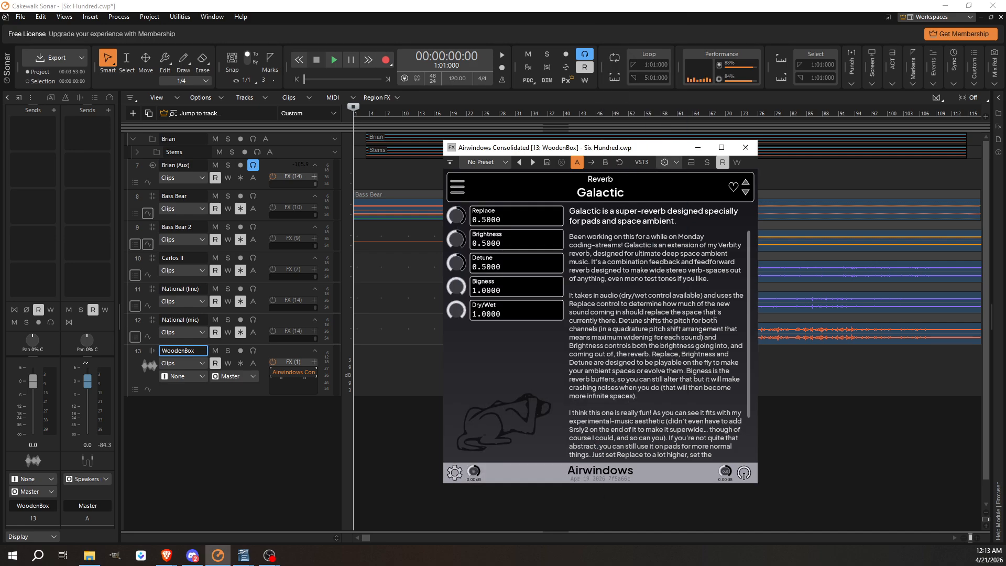
Search the Airwindows Consolidated effects for "Wooden" and load the WoodenBox effect
{"action": "left_click", "coordinate": [615, 199]}
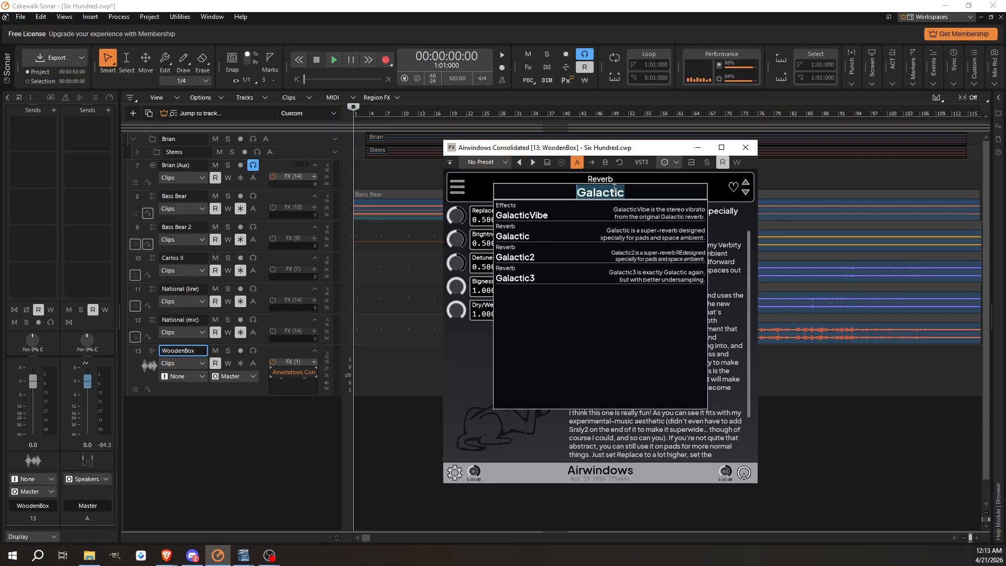
{"action": "type", "text": "Wooden"}
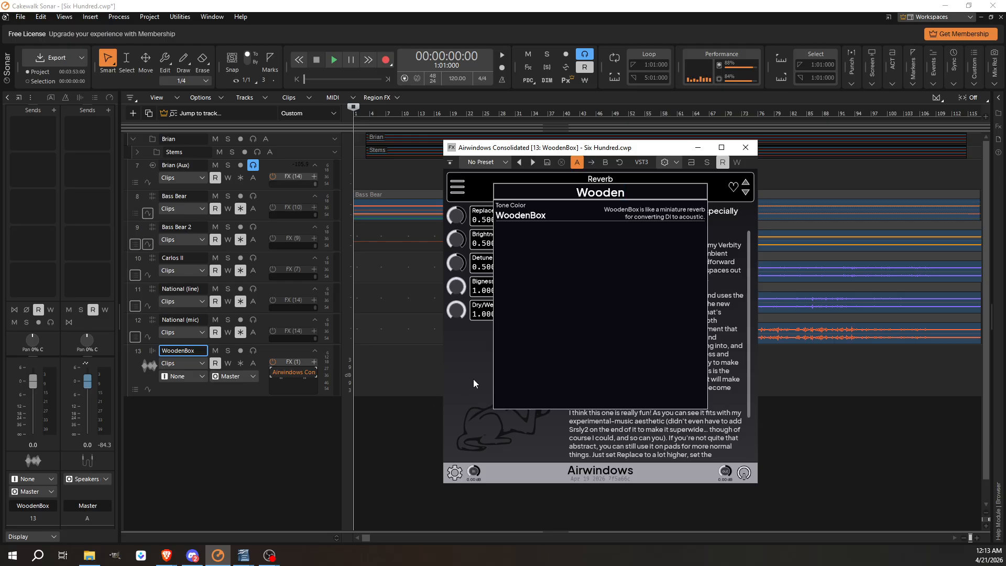
{"action": "left_click", "coordinate": [526, 215]}
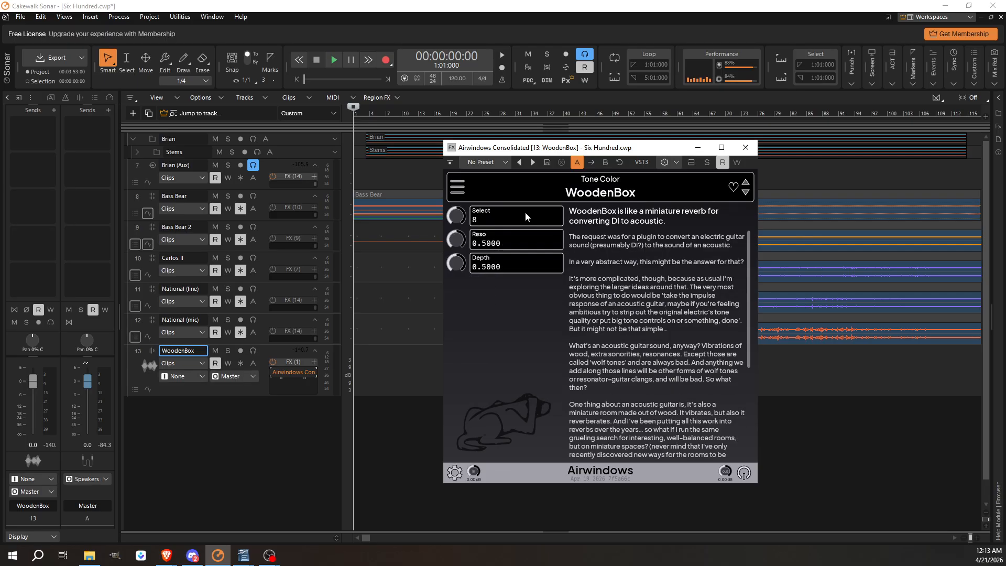
Switch the plugin to the Precious effect from the Tone Color category
{"action": "left_click", "coordinate": [458, 188]}
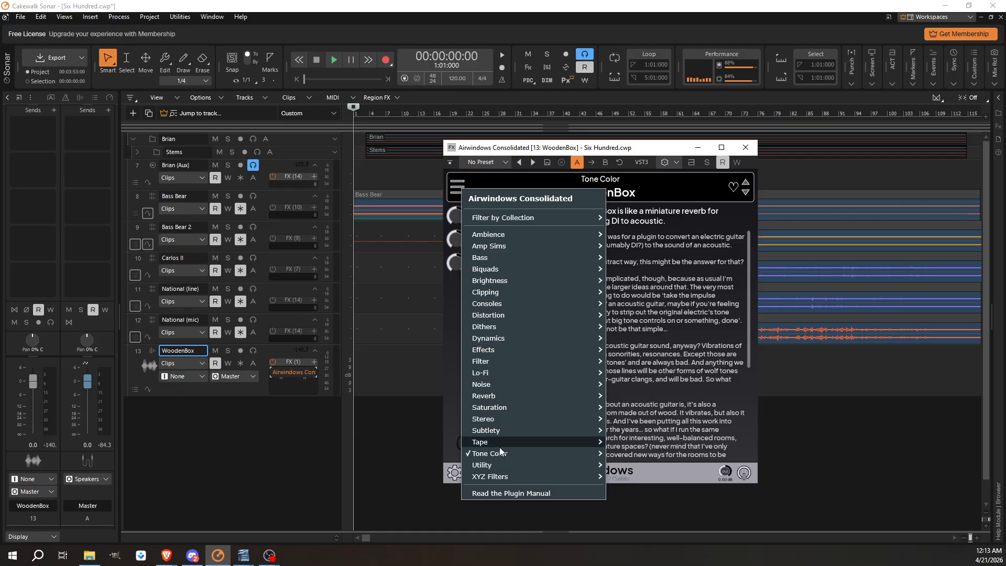
{"action": "mouse_move", "coordinate": [499, 452]}
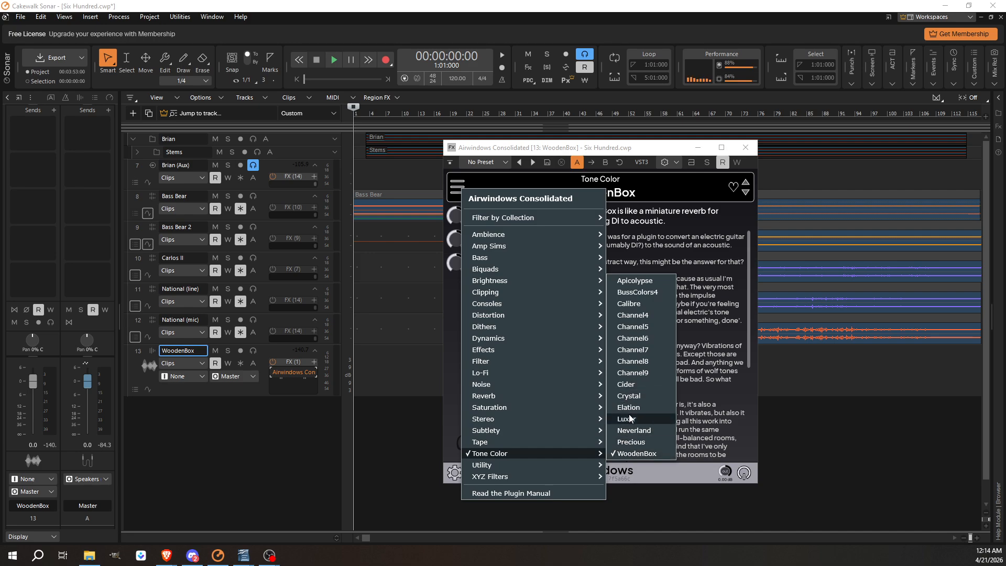
{"action": "left_click", "coordinate": [632, 442]}
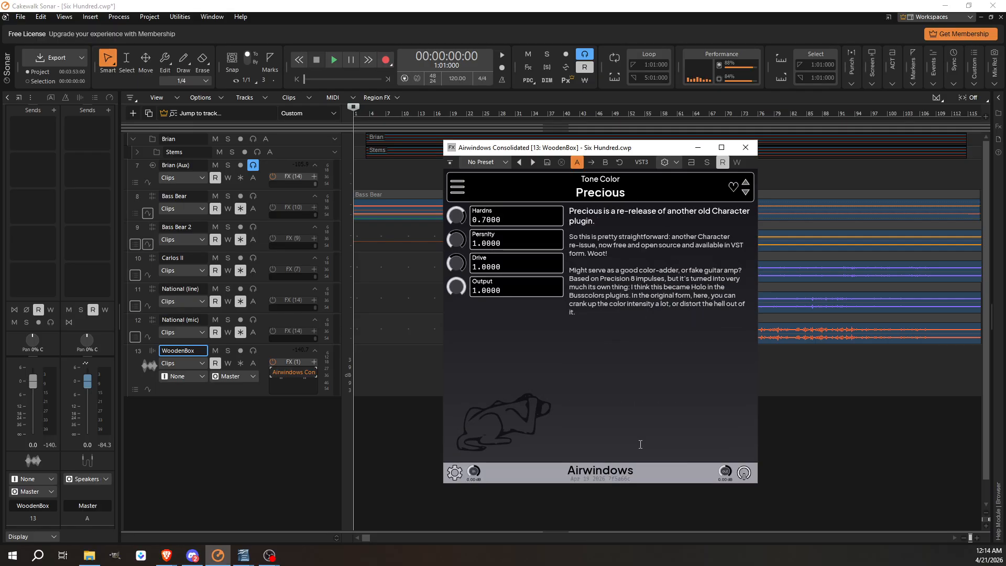
Load WoodenBox from the Tone Color category and close the plugin window
{"action": "left_click", "coordinate": [454, 193]}
{"action": "mouse_move", "coordinate": [550, 457]}
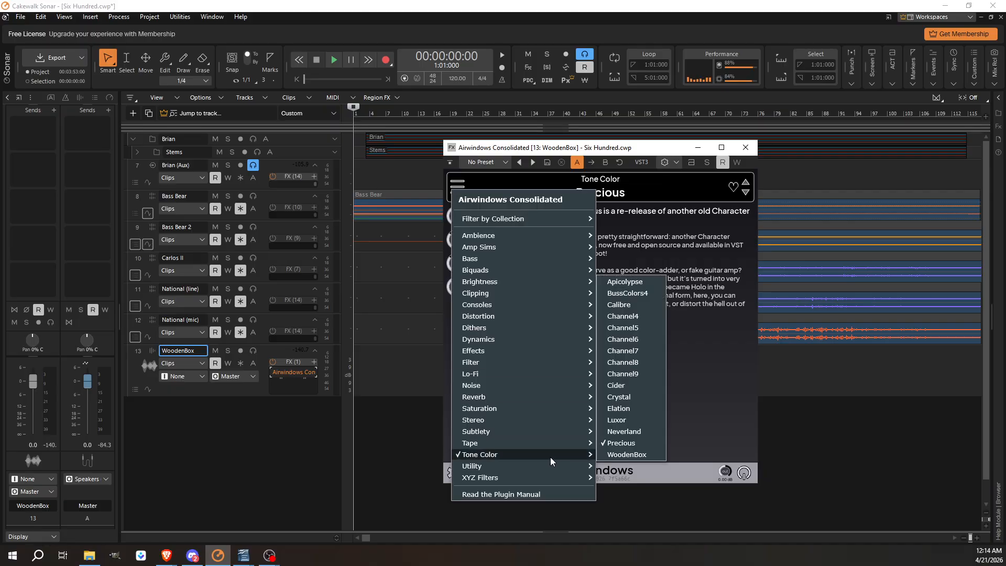
{"action": "left_click", "coordinate": [624, 454]}
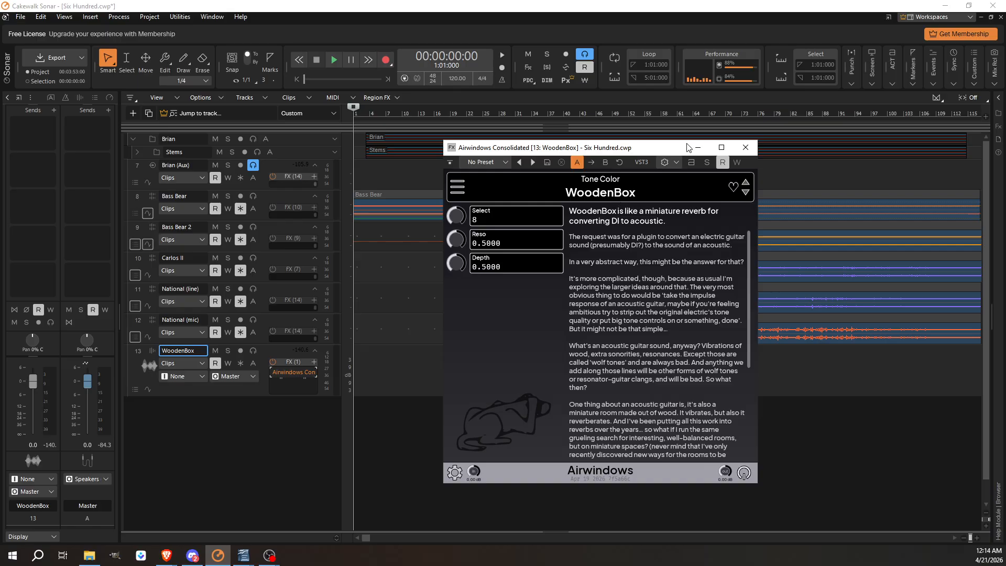
{"action": "left_click", "coordinate": [747, 147]}
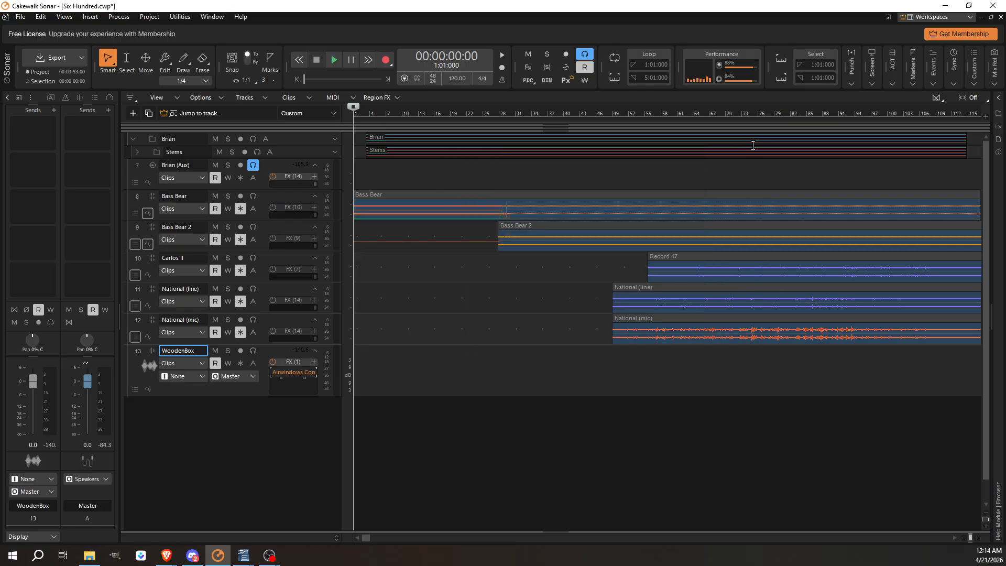